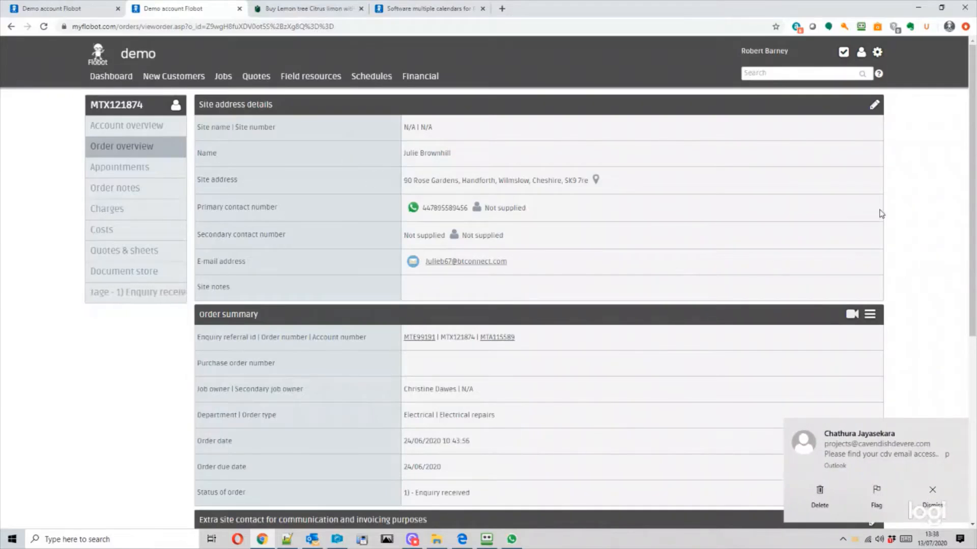
Step: Open the week calendar of all field team members for this order and filter it to the Capacity schedule
left_click(932, 494)
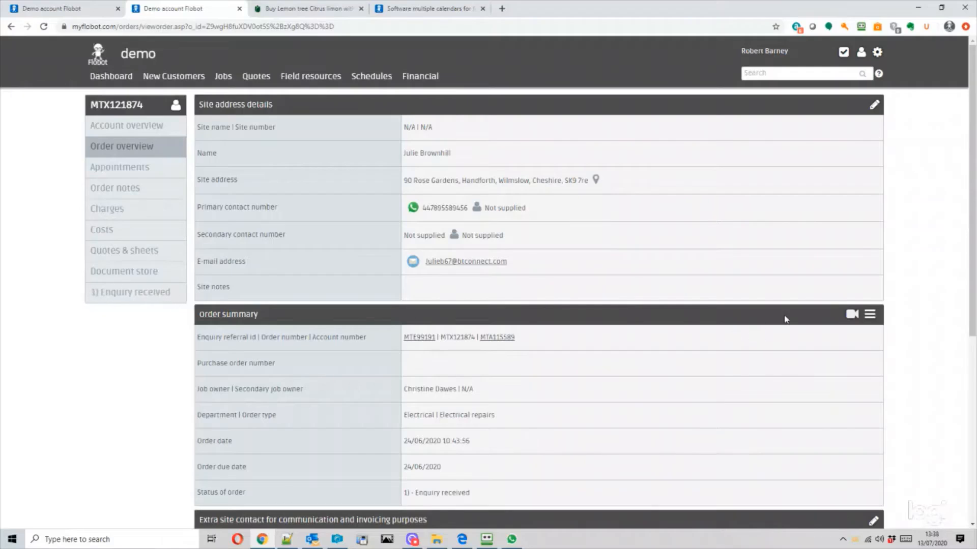
mouse_move(373, 77)
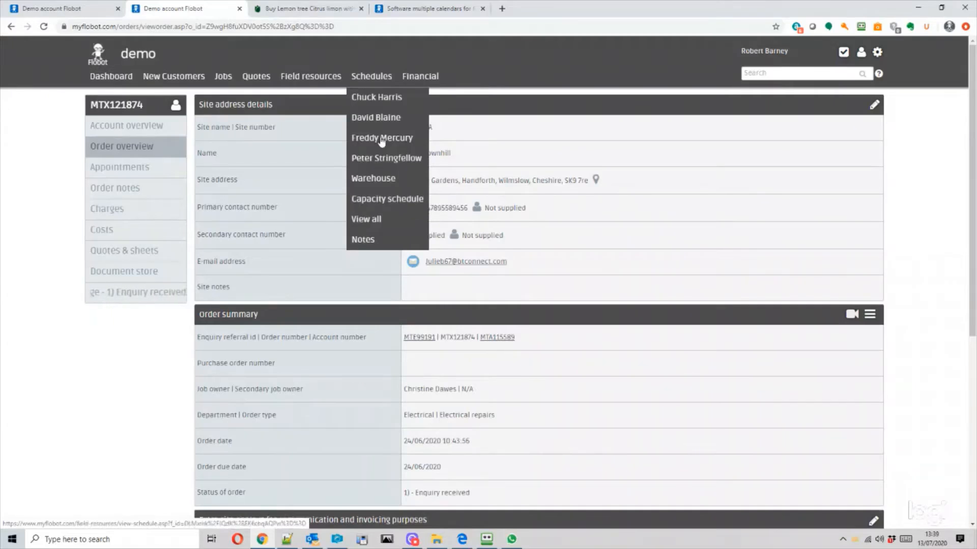
left_click(367, 200)
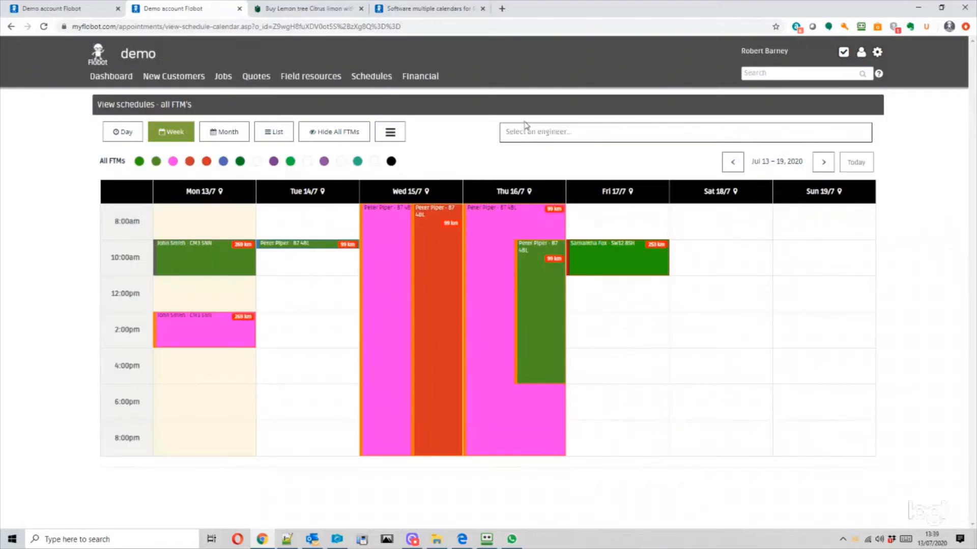
left_click(525, 129)
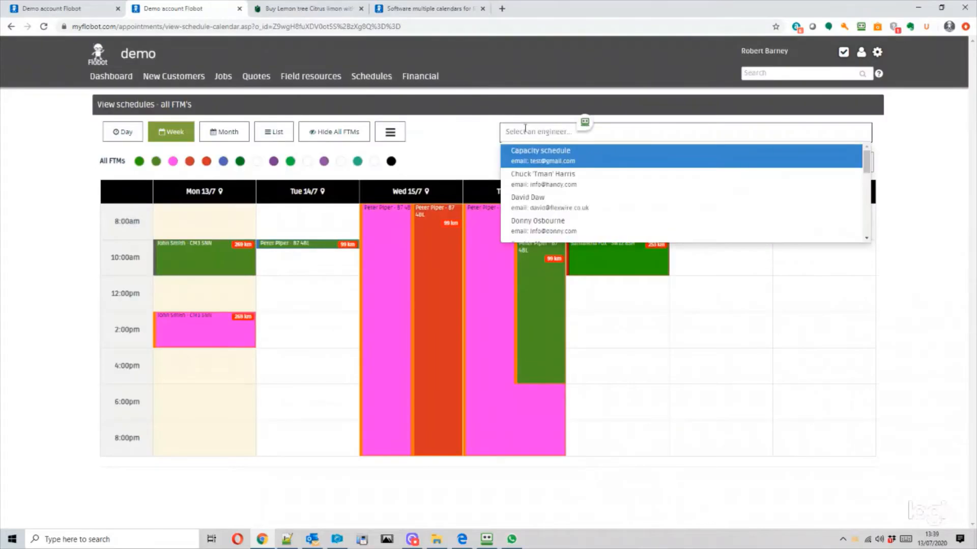
left_click(528, 156)
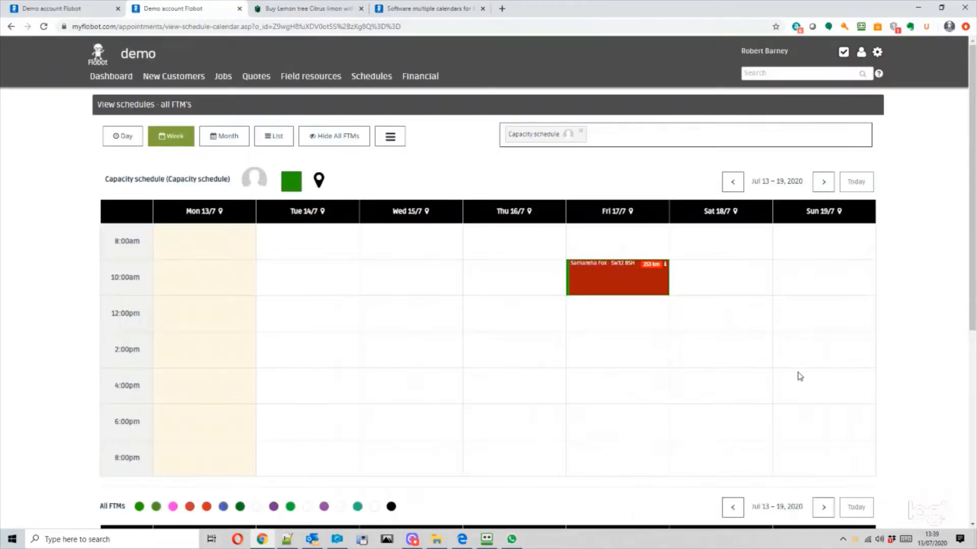
Step: Add a Capacity schedule appointment on Thursday 16 July 2020 with the 10:00, 12:00, 14:00 and 16:00 slots and submit it
left_click(499, 276)
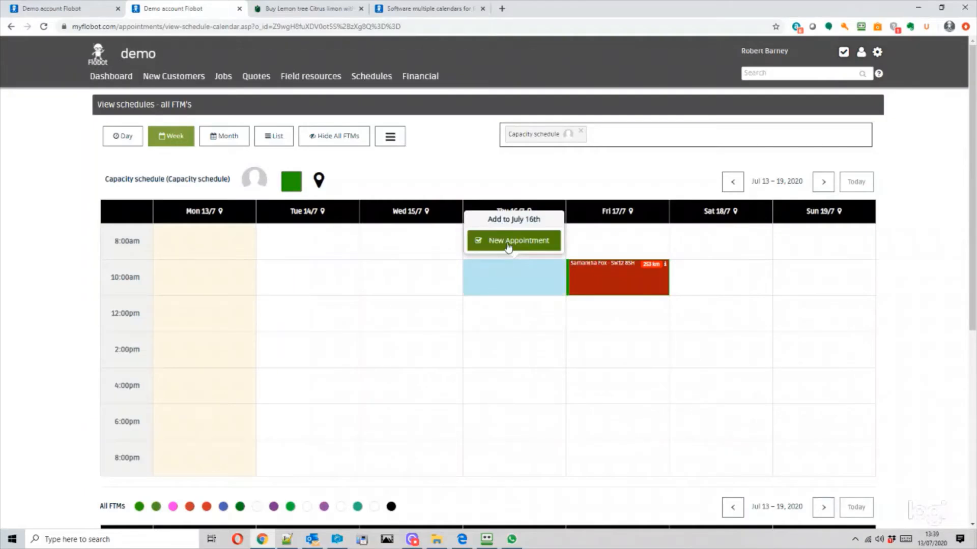
left_click(520, 244)
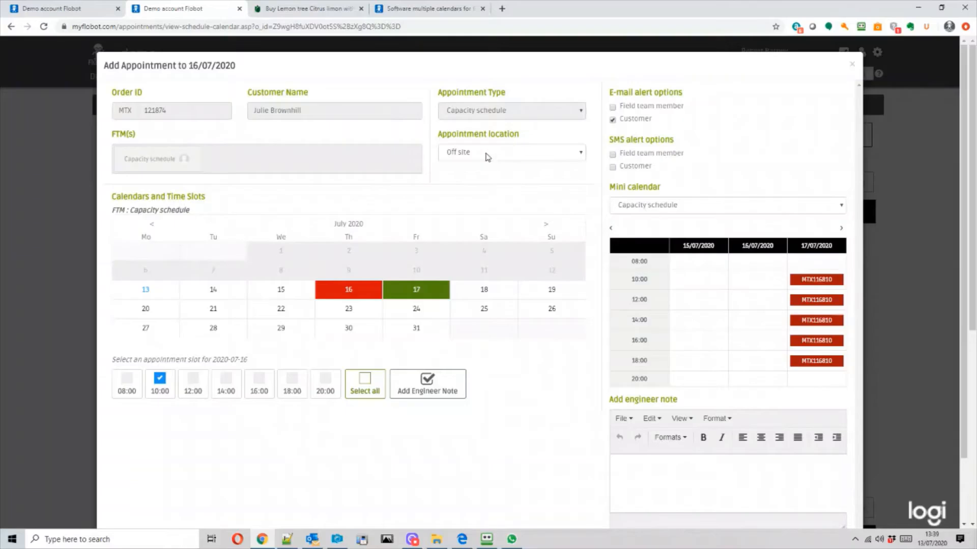
left_click(192, 378)
left_click(226, 379)
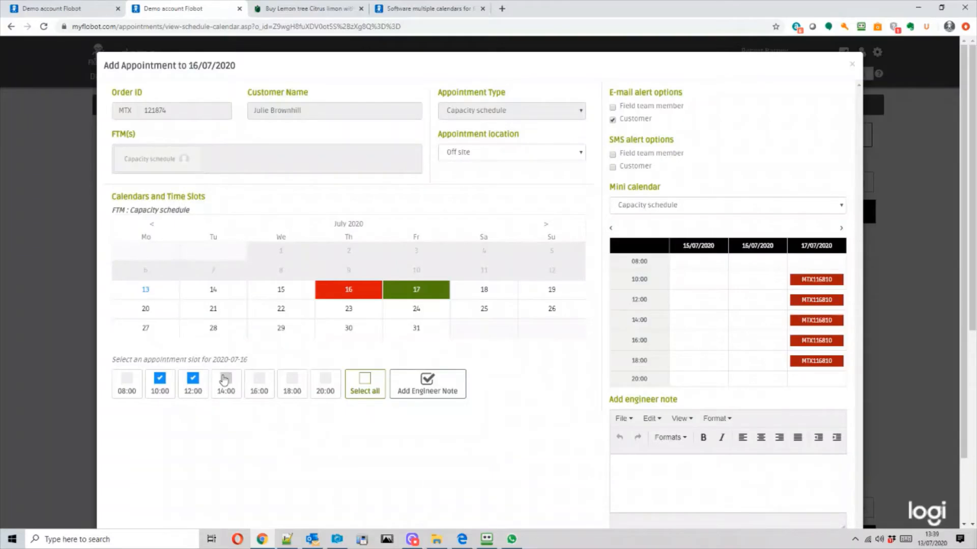
left_click(259, 379)
scroll(565, 381, "down", 2)
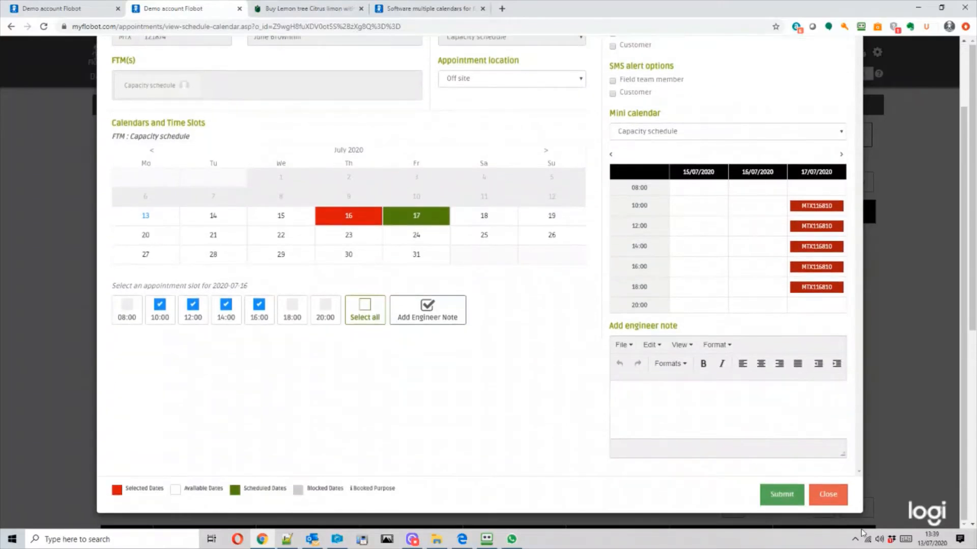
left_click(781, 498)
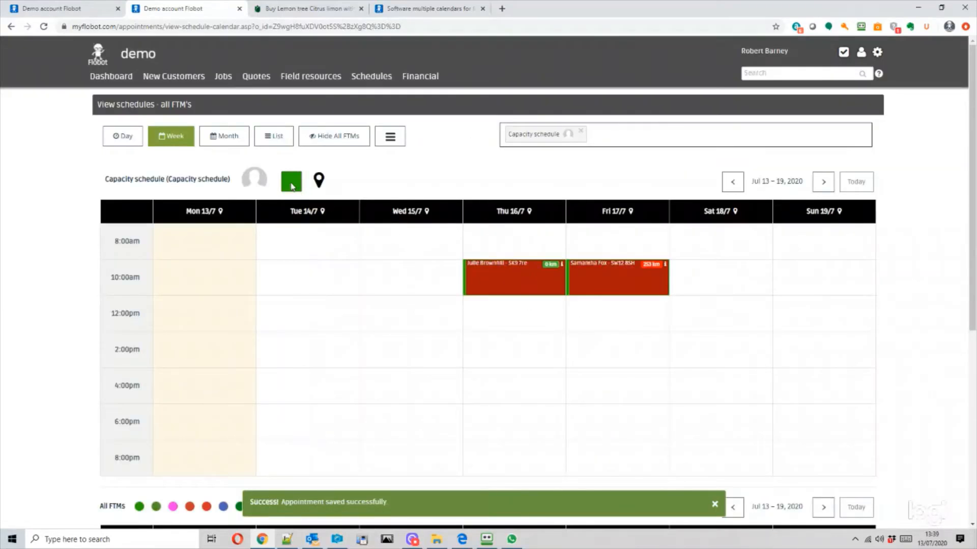
mouse_move(515, 291)
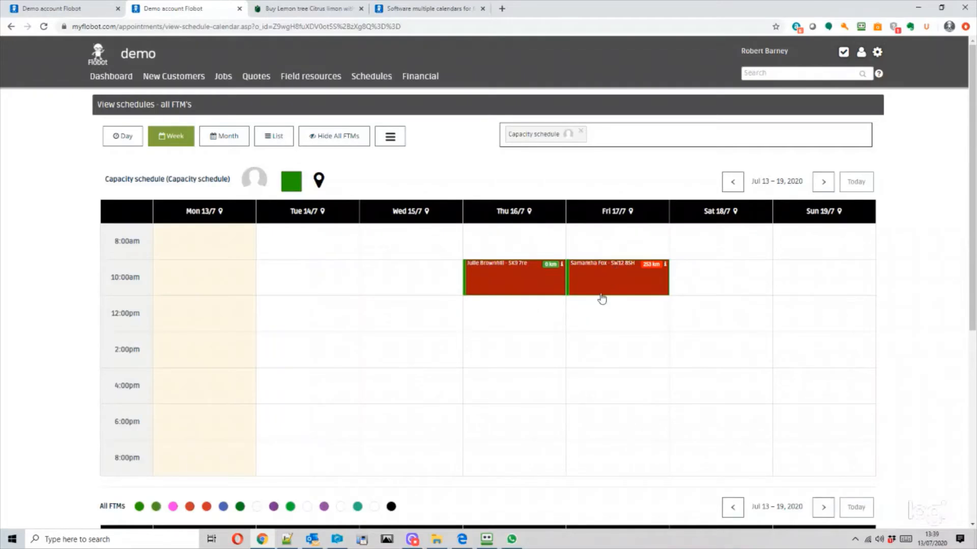
left_click_drag(972, 270, 939, 277)
left_click(599, 135)
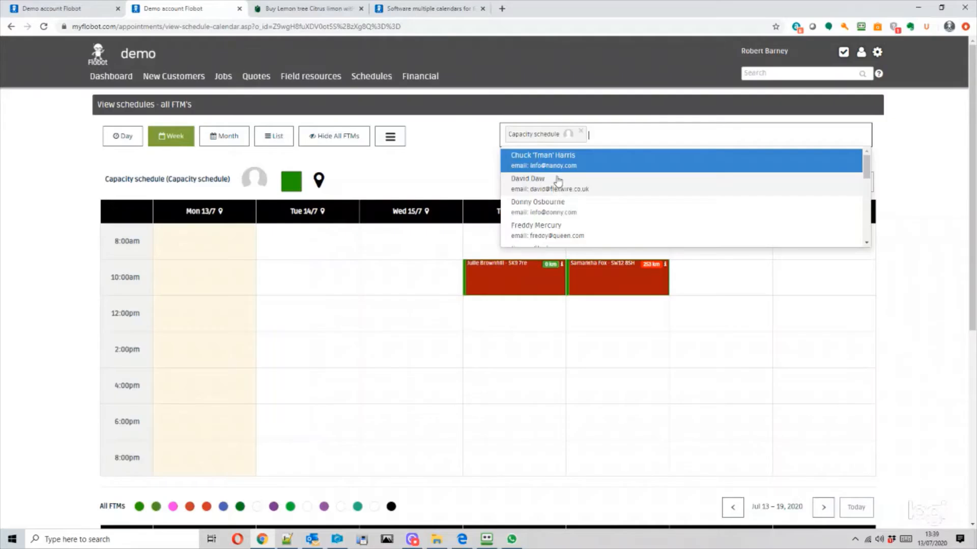
left_click(448, 149)
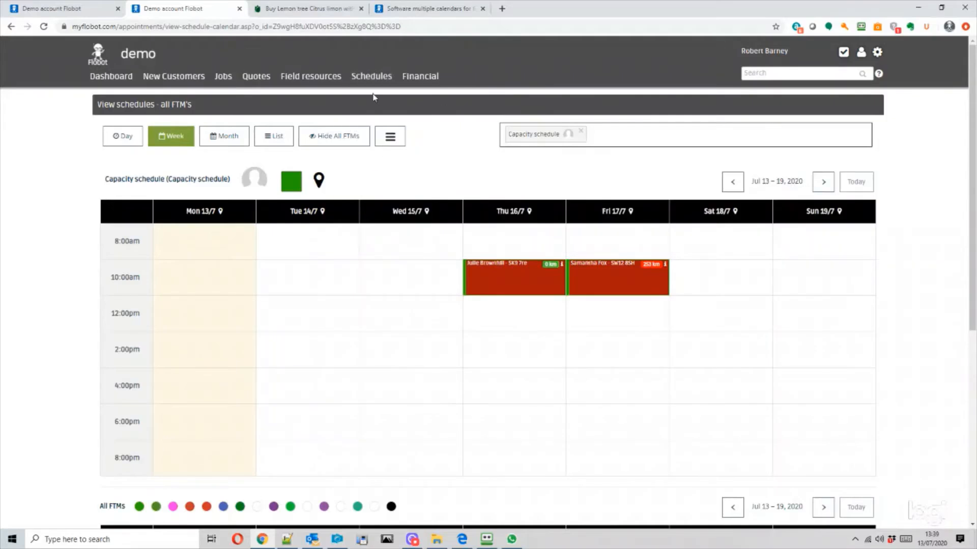
left_click(379, 198)
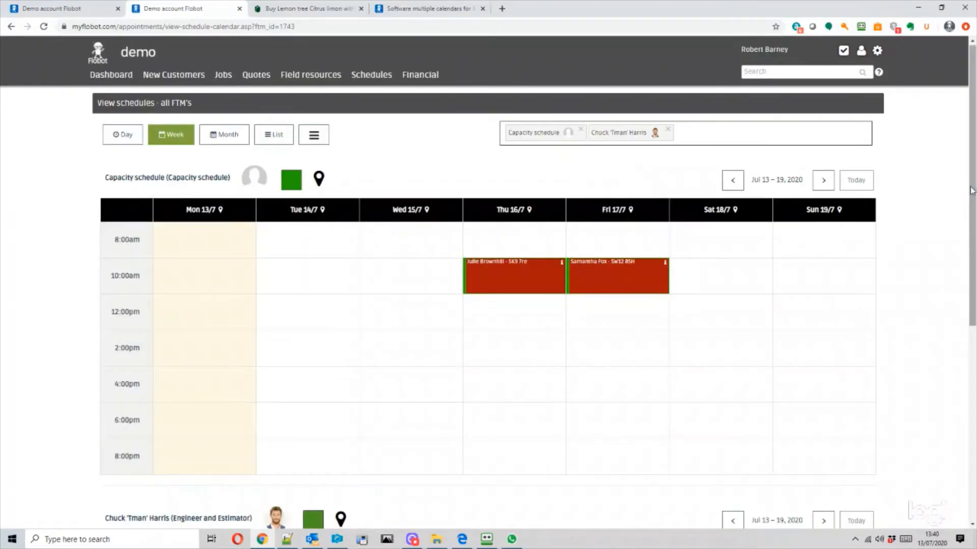
left_click_drag(971, 190, 972, 241)
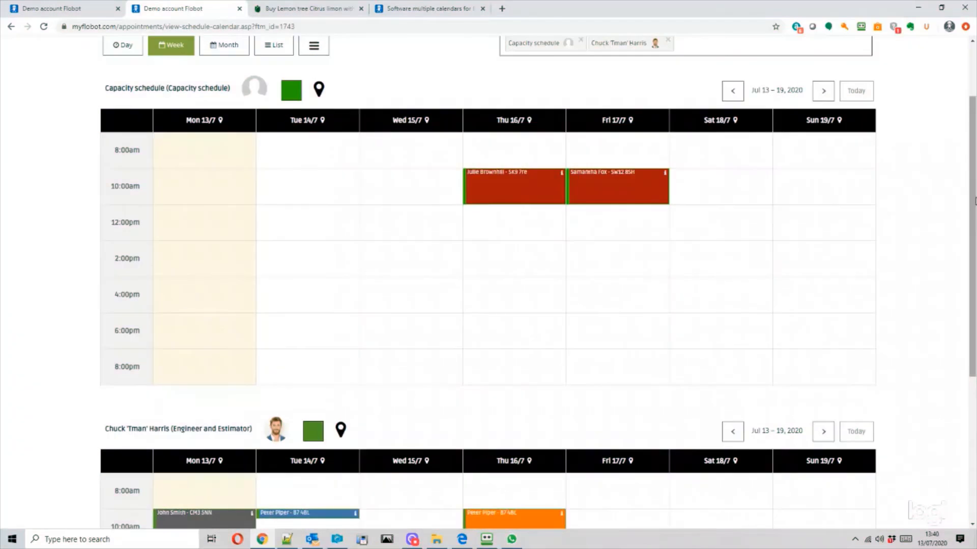
left_click_drag(973, 201, 972, 235)
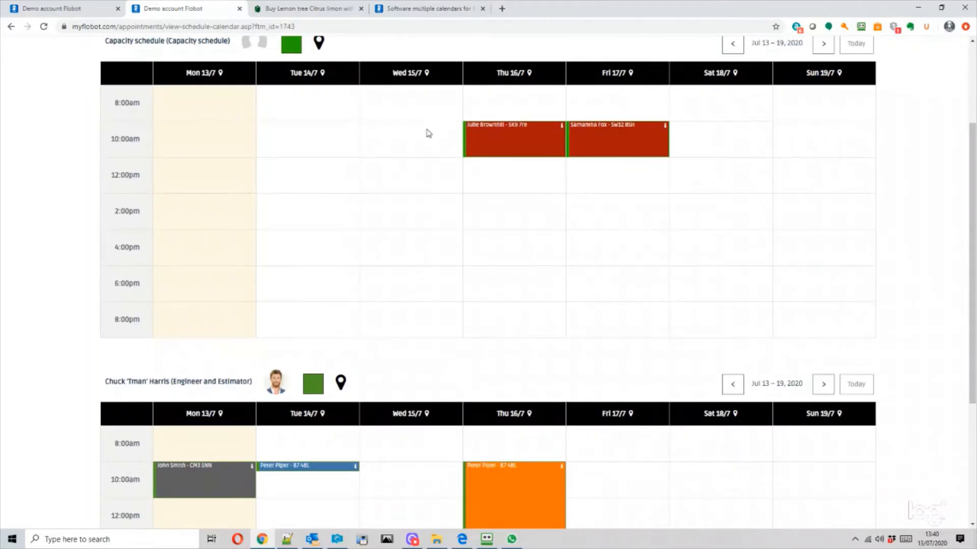
left_click_drag(483, 146, 625, 284)
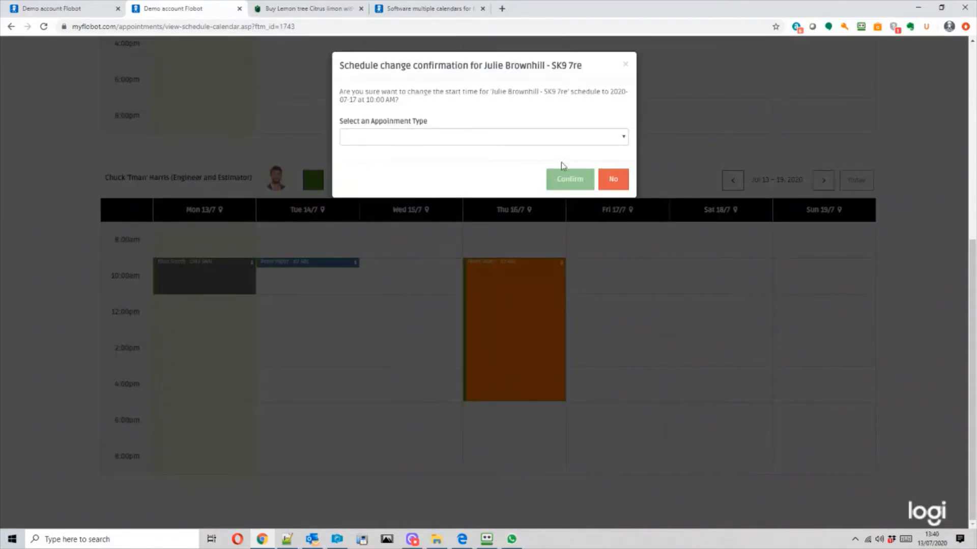
left_click(472, 139)
left_click(472, 178)
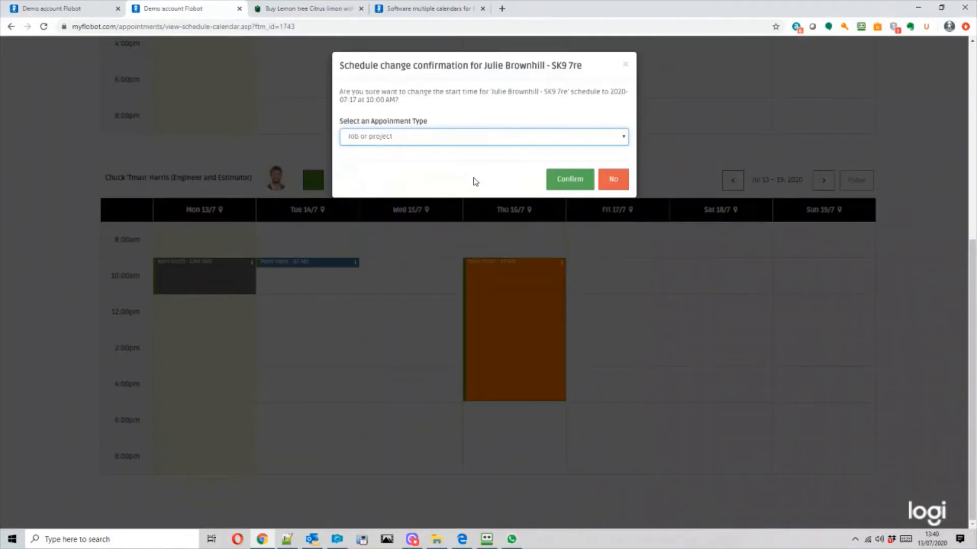
left_click(569, 183)
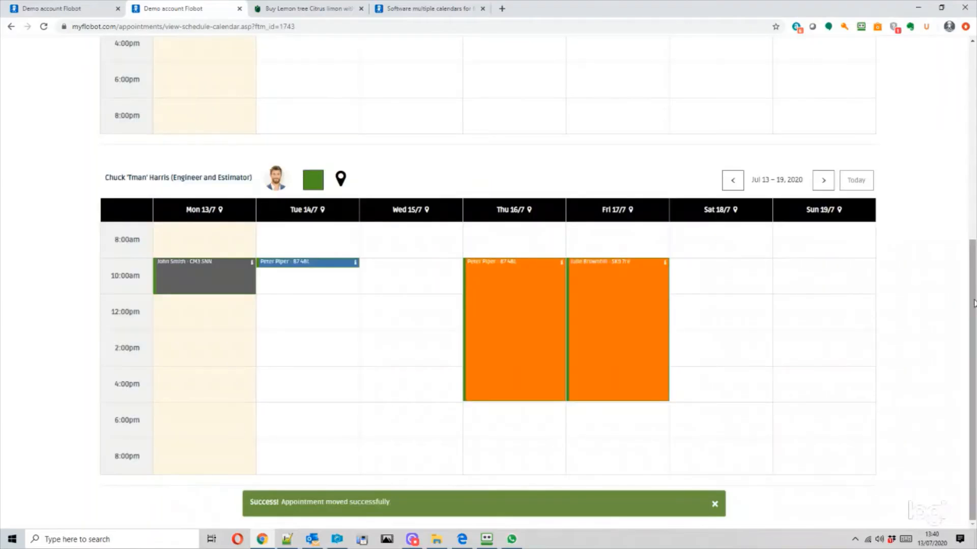
Step: Move the engineer's Friday appointment back to the Capacity schedule on Saturday 18 July at 12:00 PM and confirm the change
left_click_drag(973, 299, 974, 169)
scroll(657, 307, "down", 5)
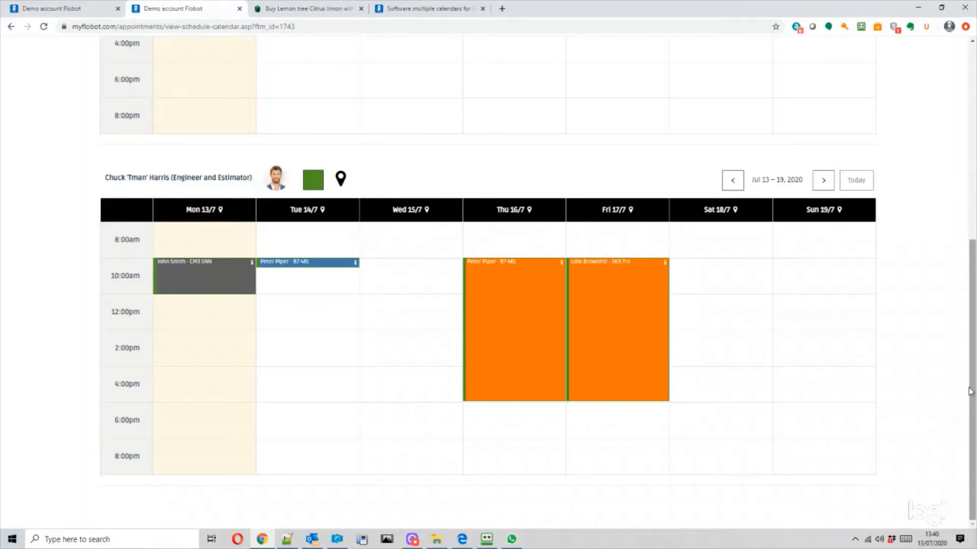
scroll(687, 386, "up", 2)
left_click_drag(633, 377, 725, 340)
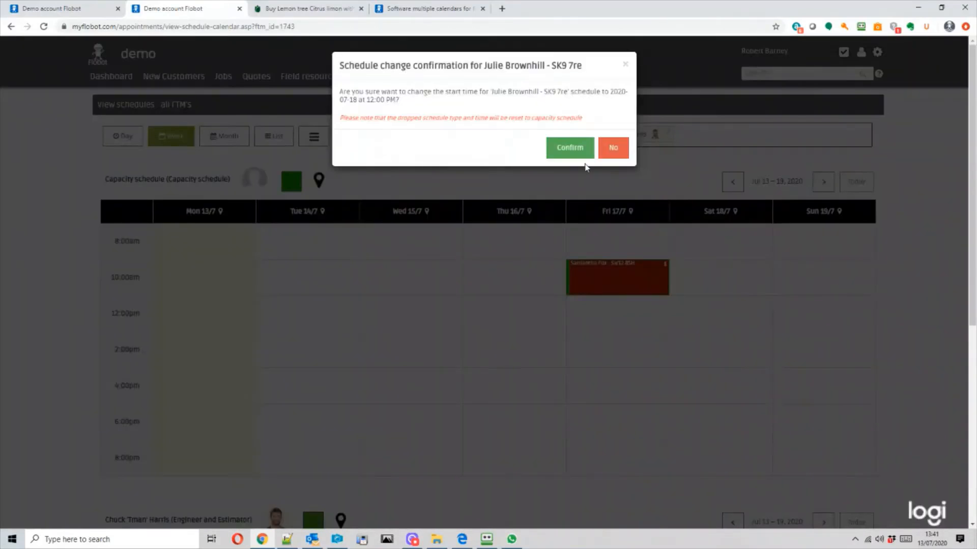
left_click(570, 149)
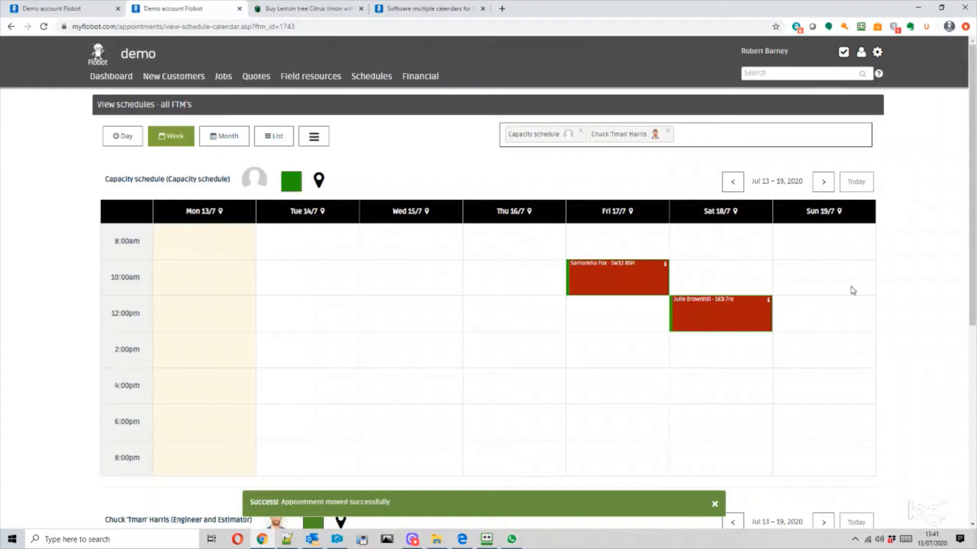
Step: Check both calendars after the move and open the combined schedule of all field team members
scroll(855, 264, "down", 3)
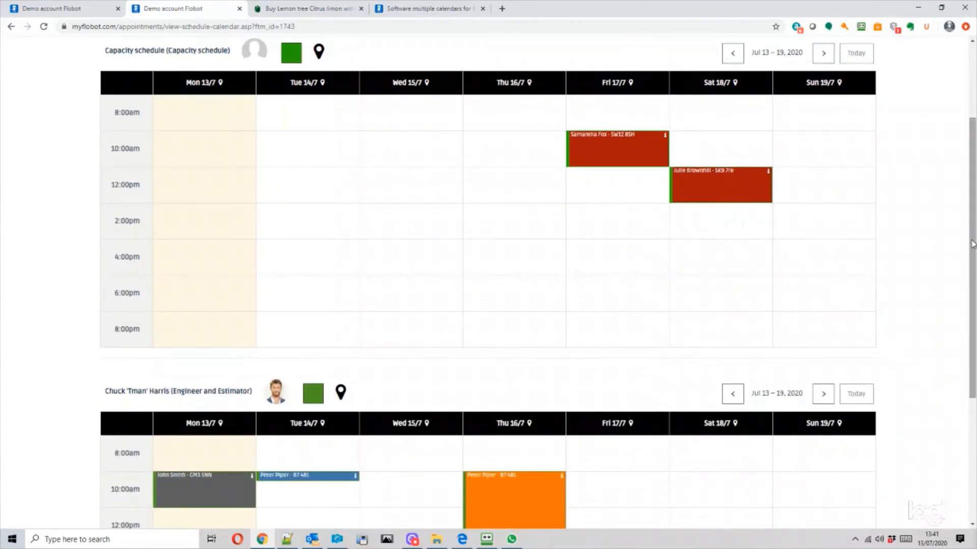
left_click_drag(971, 244, 948, 131)
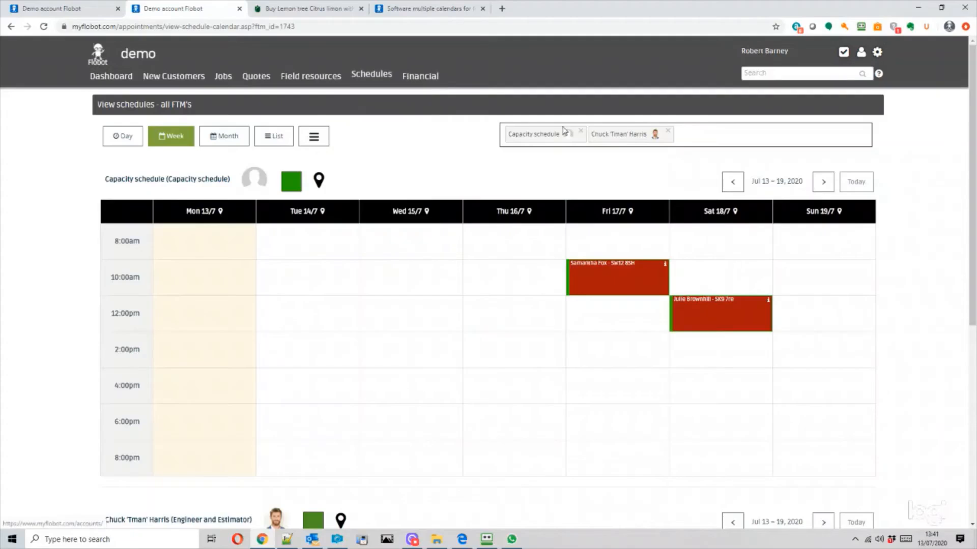
mouse_move(365, 85)
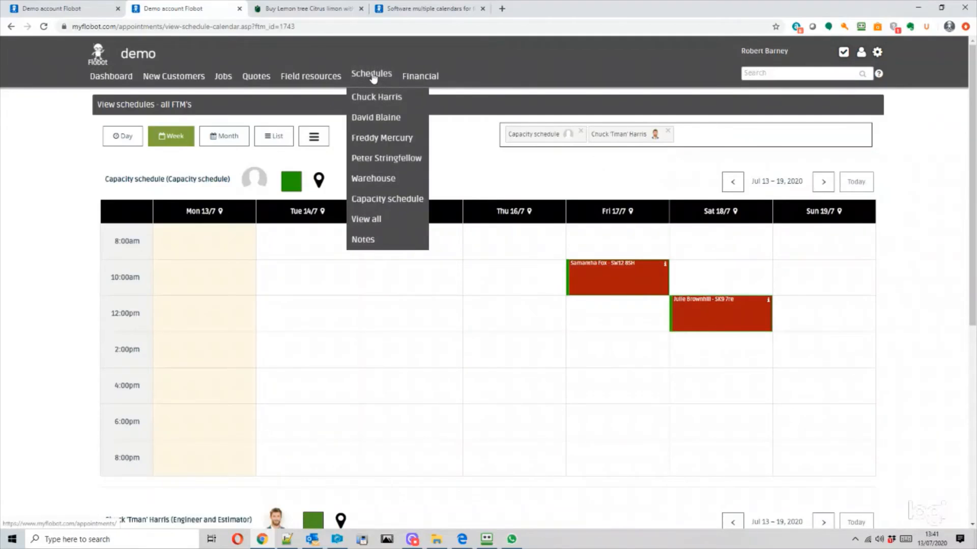
left_click(355, 217)
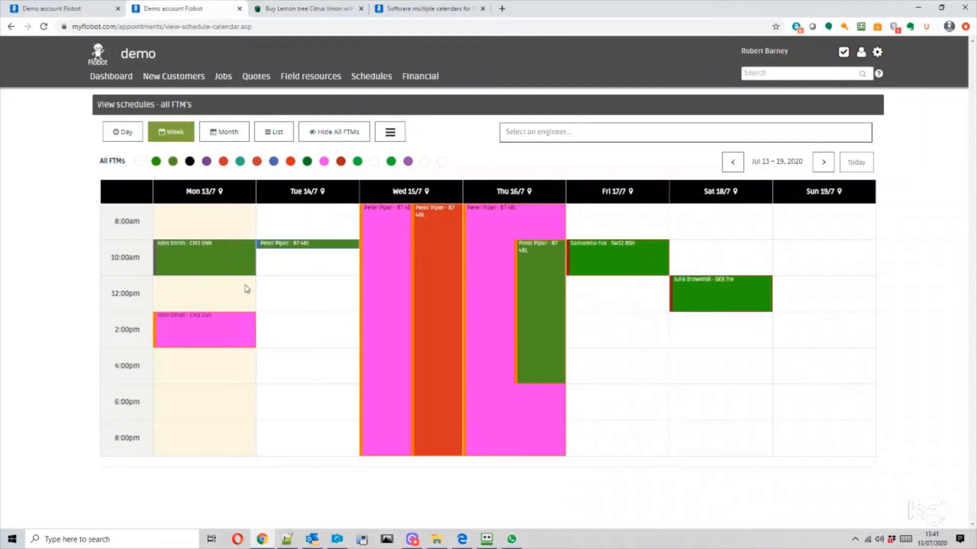
Step: Start a new appointment on Saturday 18 July at 10:00 and look up the customer already booked on Friday 17 July
left_click(717, 254)
left_click(729, 225)
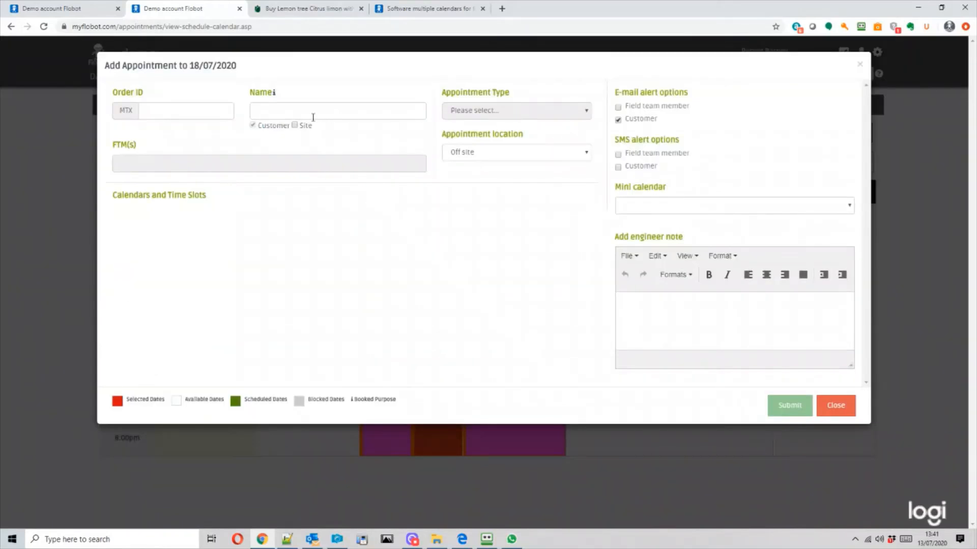
left_click(303, 116)
type("sam")
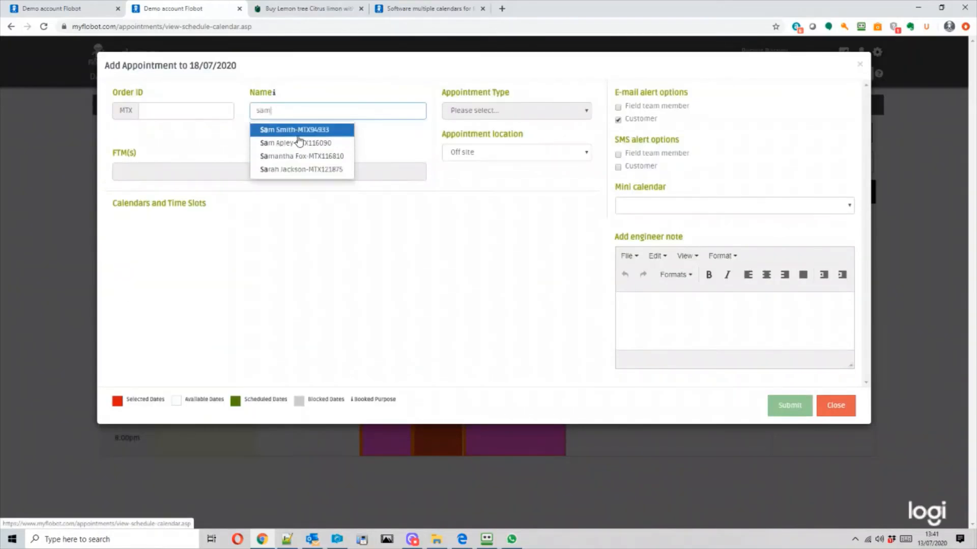
left_click(305, 155)
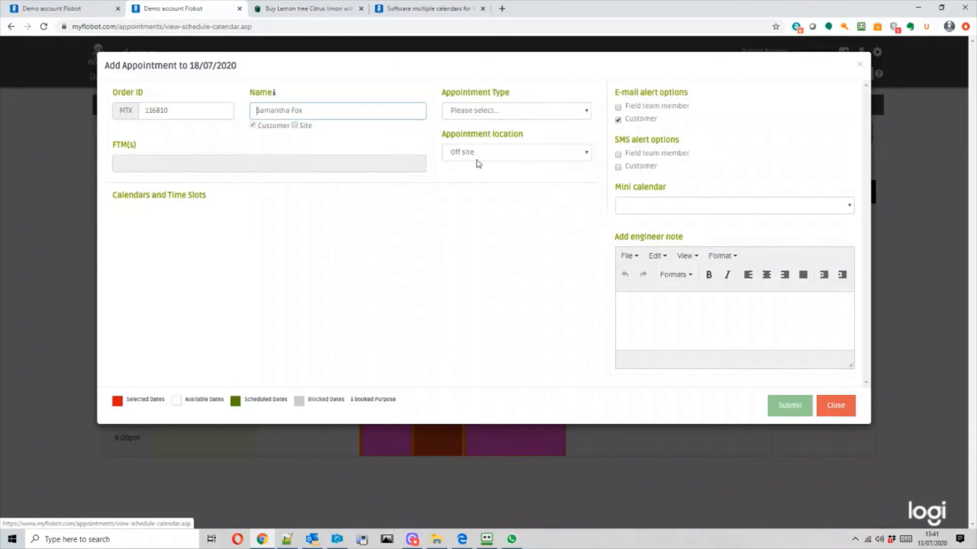
Step: Set the appointment type to Capacity schedule and assign Capacity schedule as the field team member
left_click(500, 114)
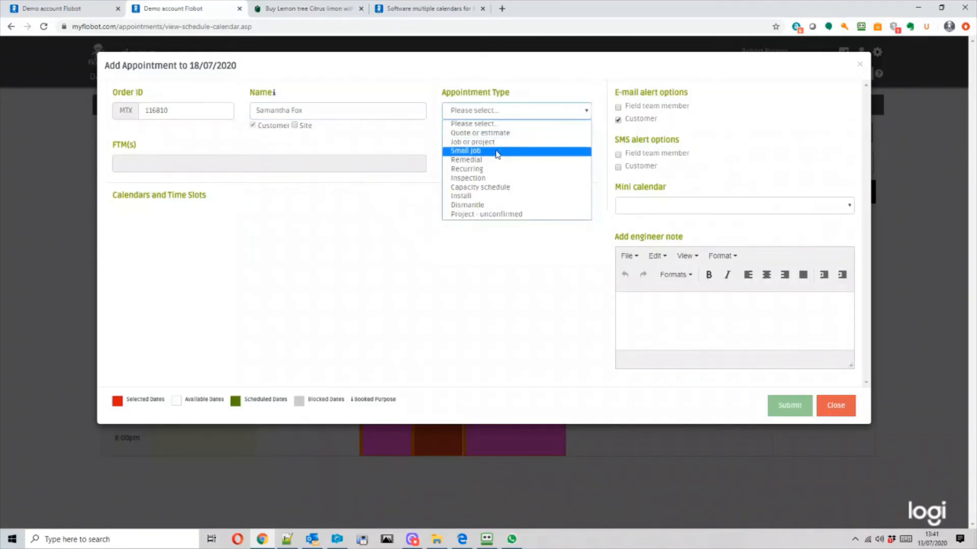
left_click(494, 187)
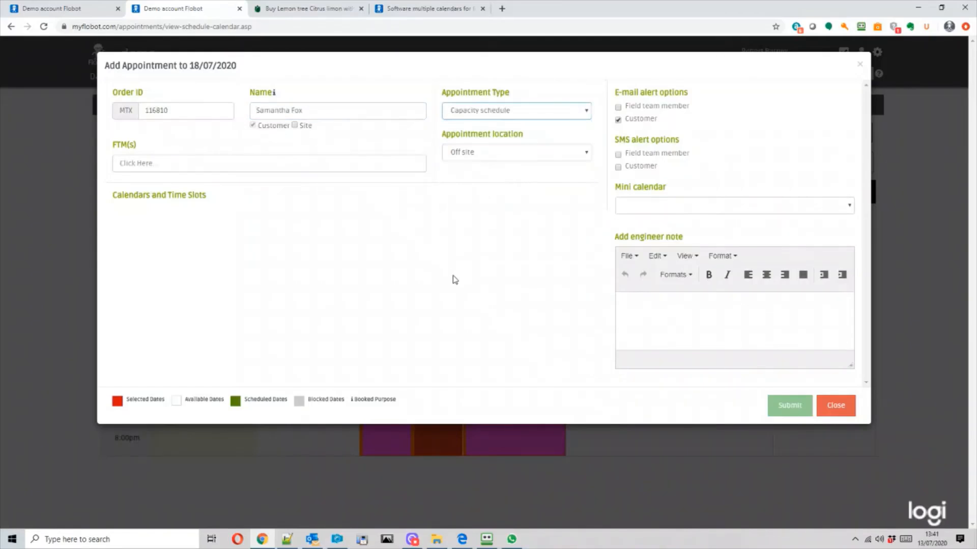
left_click(141, 163)
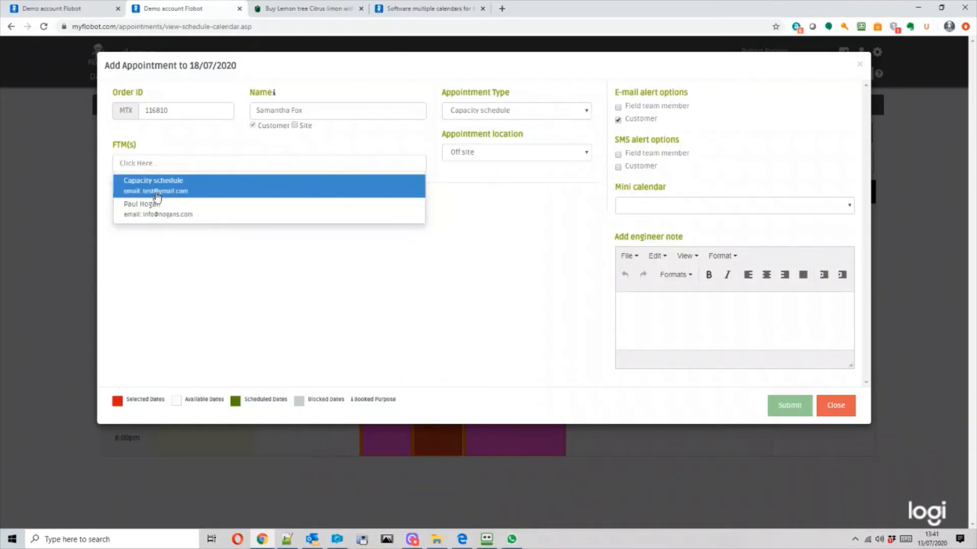
left_click(154, 190)
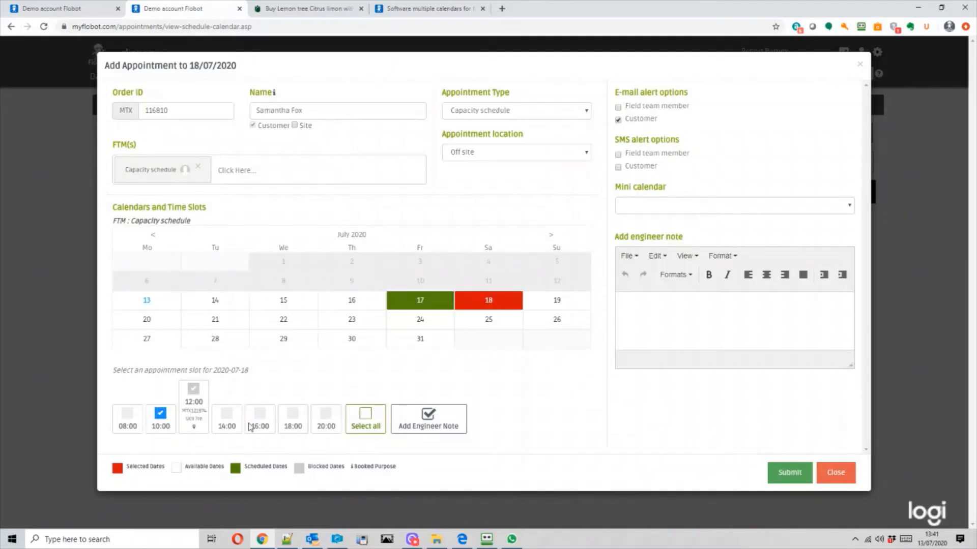
Step: Clear the 10:00 slot, select the 14:00, 16:00 and 18:00 slots, and submit the appointment
left_click(171, 414)
left_click(225, 416)
left_click(259, 416)
left_click(293, 416)
left_click(778, 478)
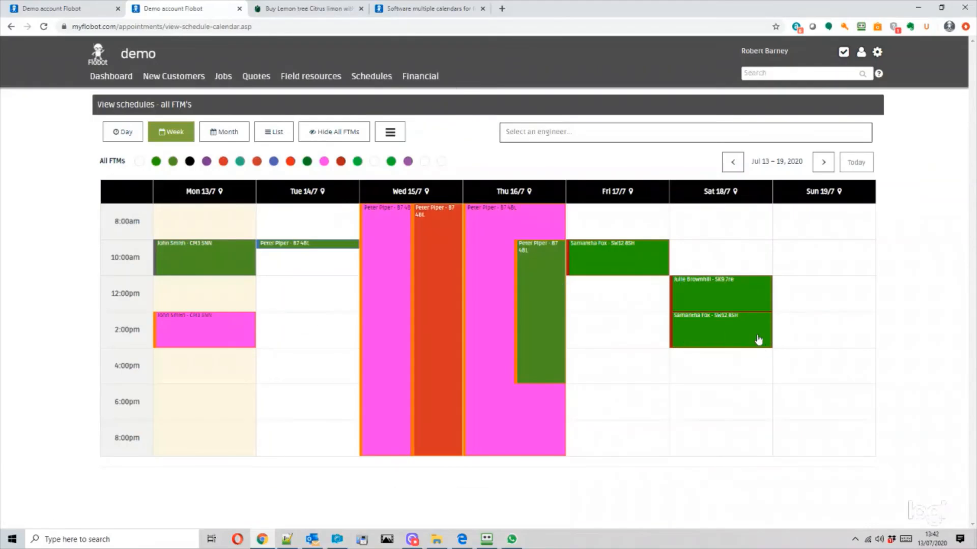
Step: Show the weekly calendar of the Engineer and Estimator together with the combined schedule, and dismiss the e-mail notification
left_click(575, 127)
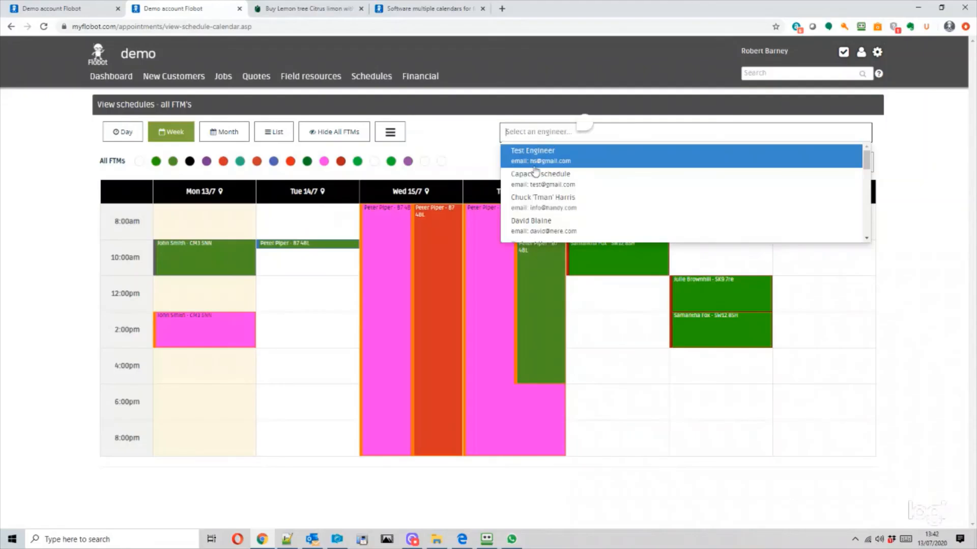
left_click(534, 203)
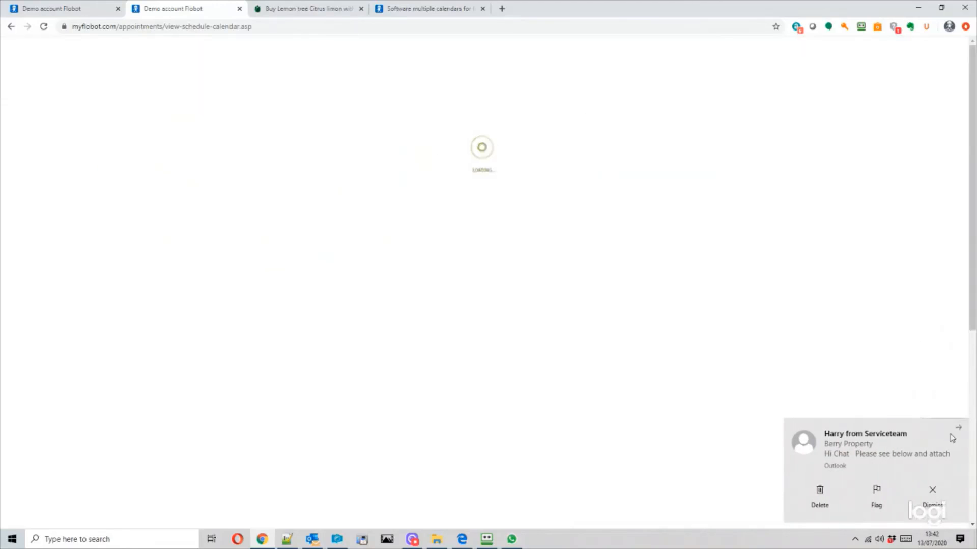
left_click(930, 504)
left_click_drag(975, 208, 970, 229)
scroll(681, 517, "down", 2)
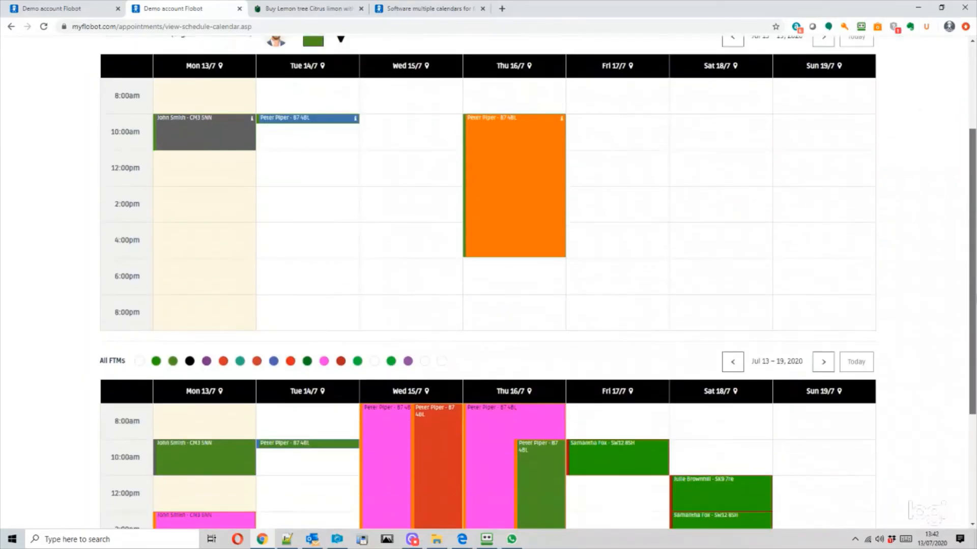
Step: Move the Saturday 18 July 14:00 appointment to the engineer's calendar on Sunday 19 July at 10:00 as Job or project
left_click_drag(694, 517, 711, 277)
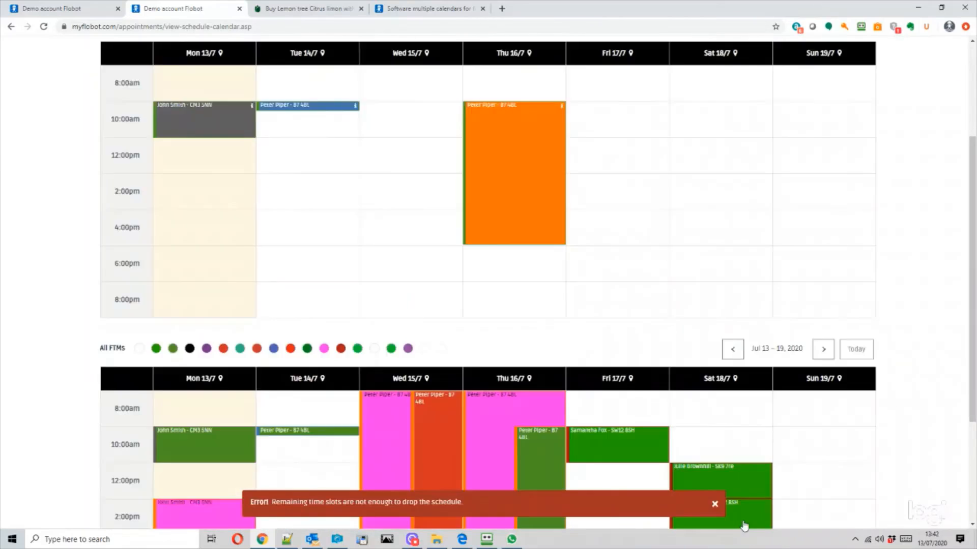
left_click_drag(744, 526, 820, 192)
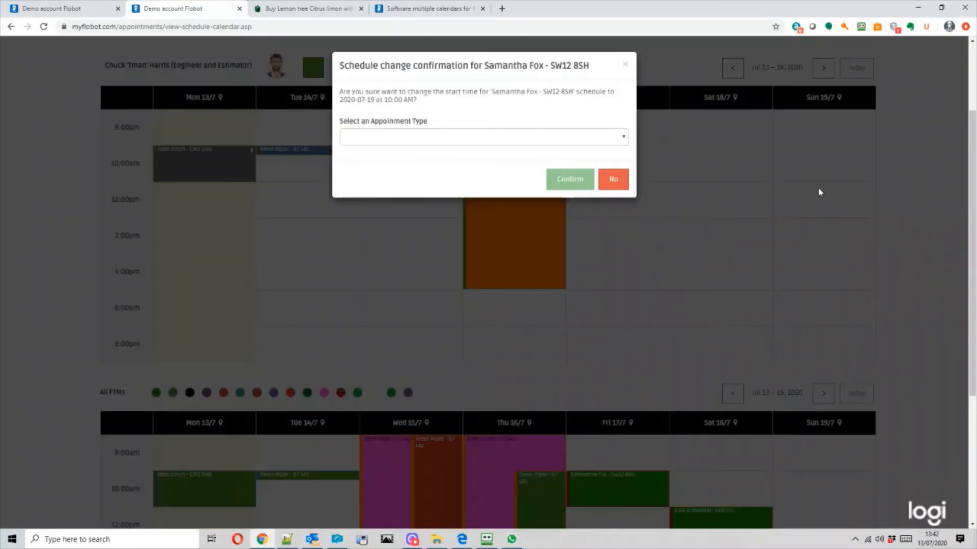
left_click(551, 145)
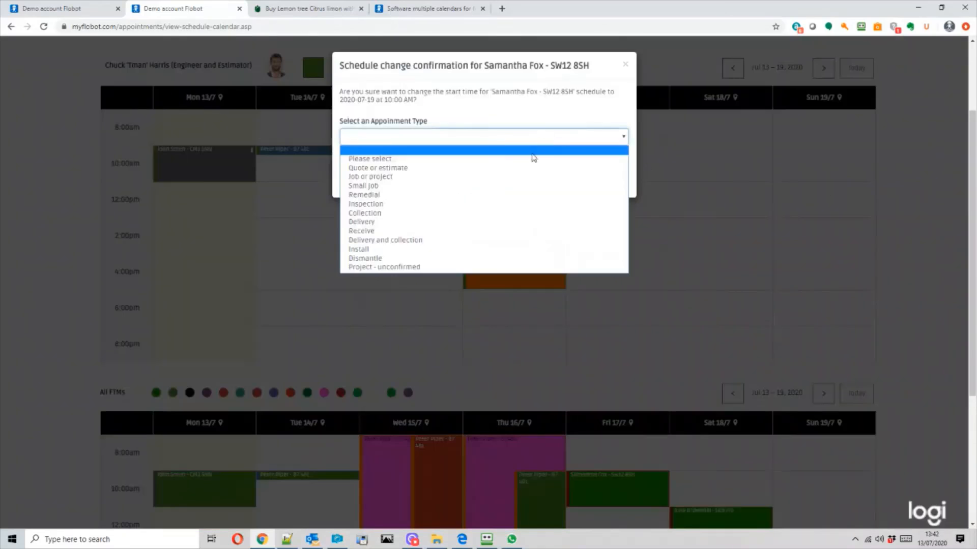
left_click(482, 176)
left_click(563, 182)
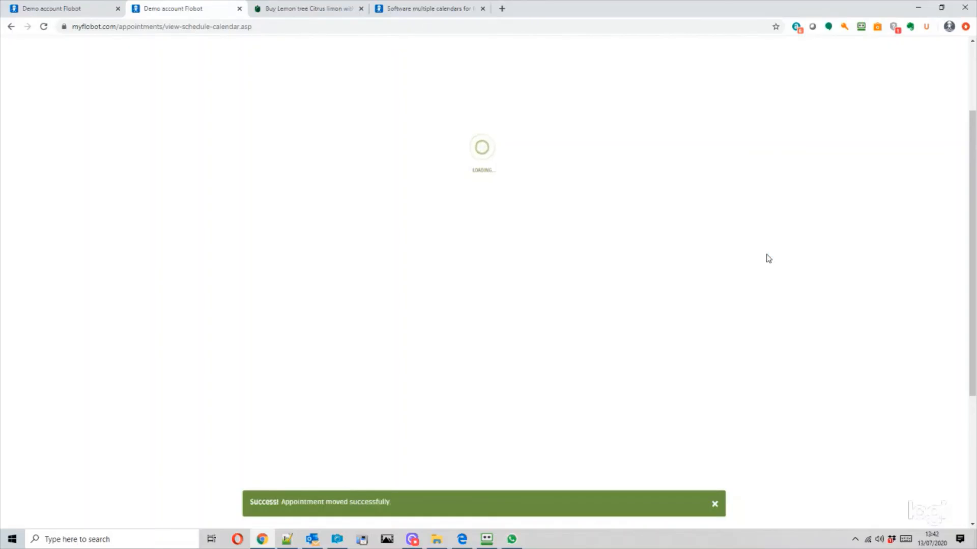
Step: Check the moved appointment in the engineer's calendar and in the combined schedule of all field team members
scroll(827, 252, "up", 2)
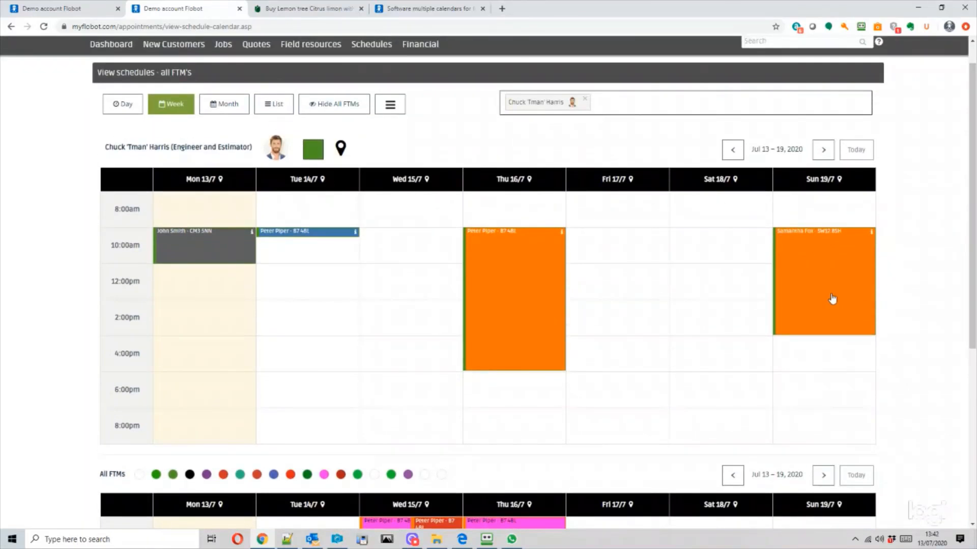
scroll(974, 325, "down", 1)
left_click_drag(975, 326, 974, 434)
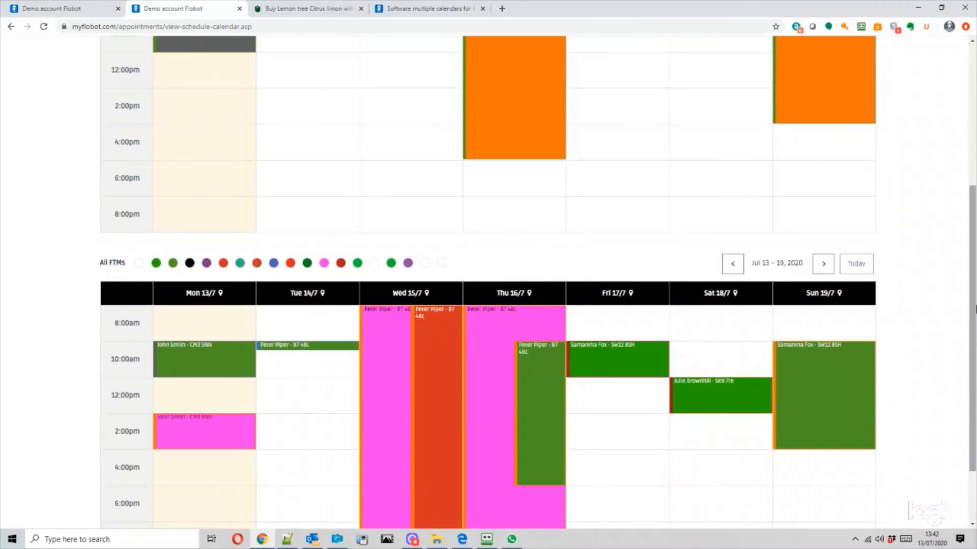
left_click_drag(973, 307, 958, 154)
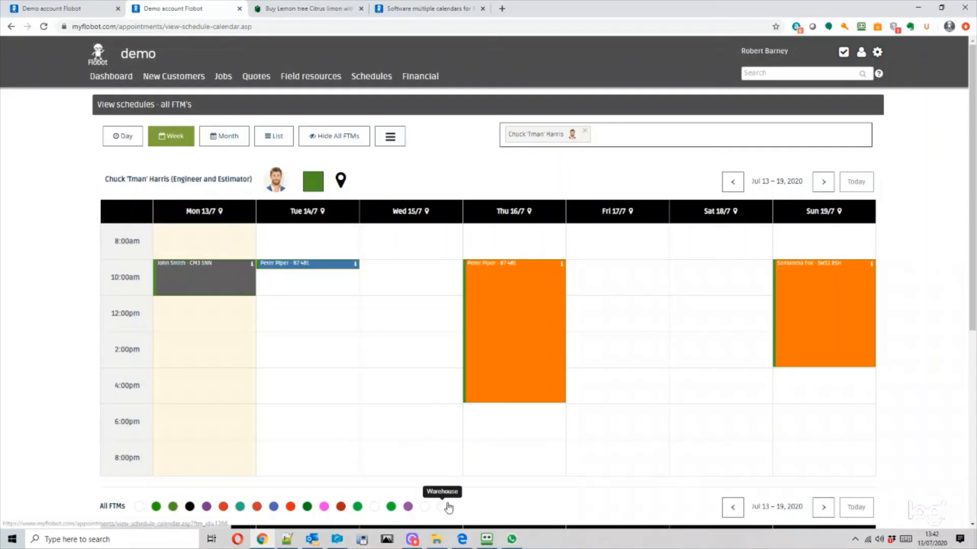
left_click(415, 542)
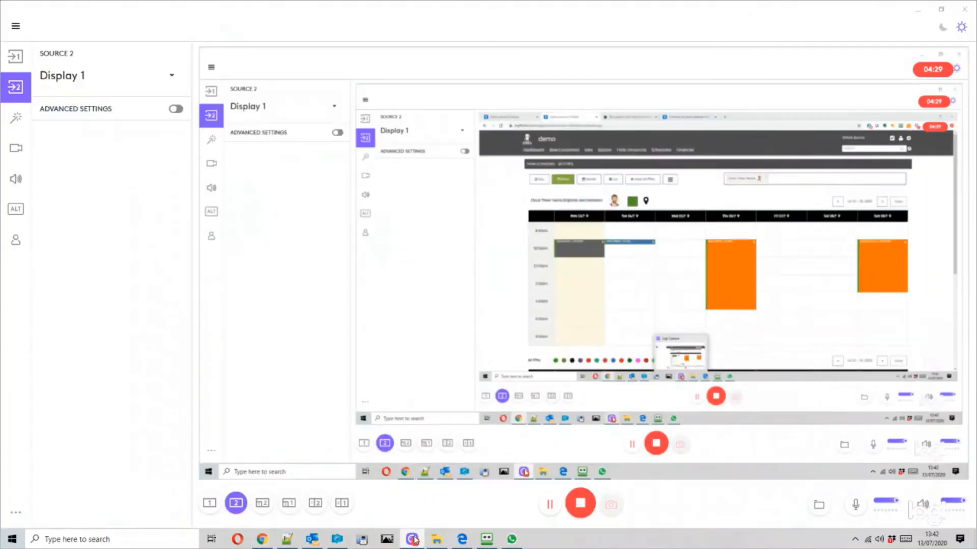